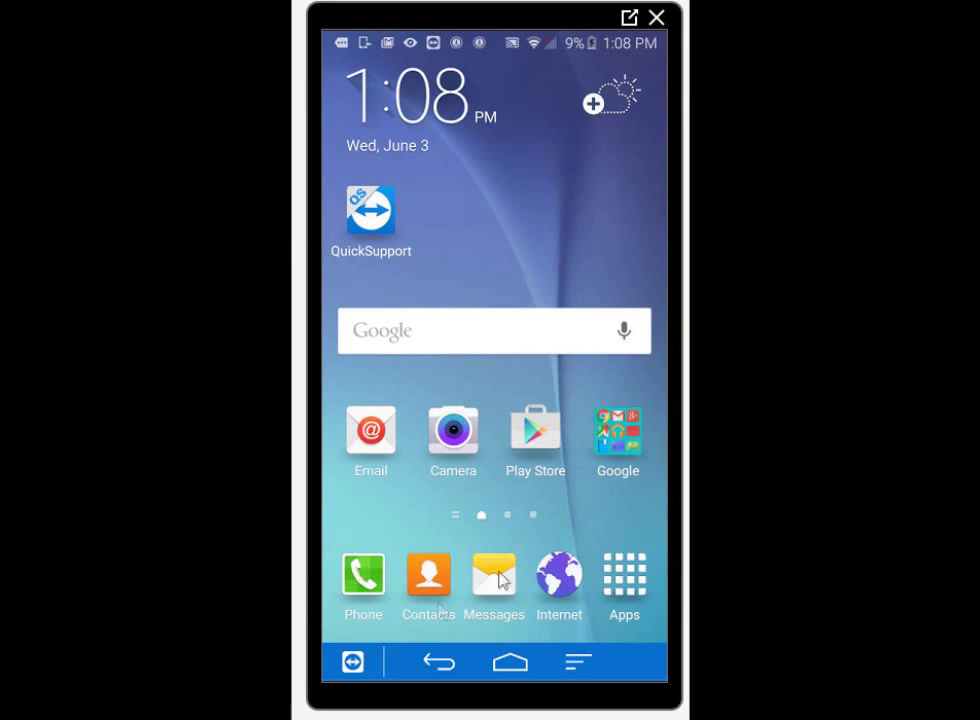
# - Open the phone's internet browser and search Google for "ping pong root"
pyautogui.click(578, 590)
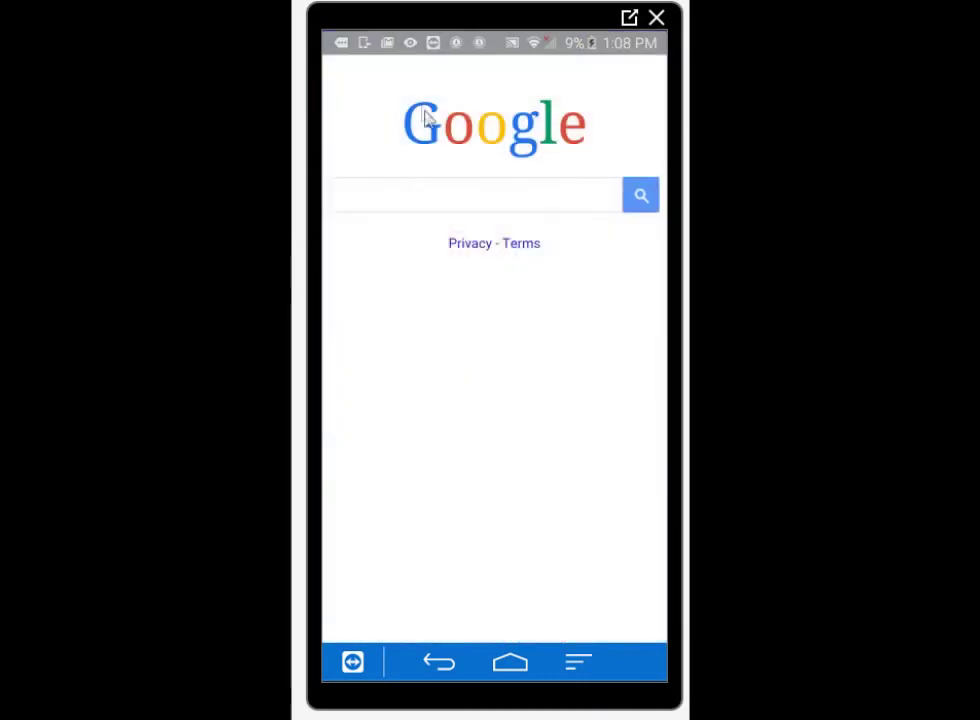
pyautogui.click(445, 195)
pyautogui.write('p')
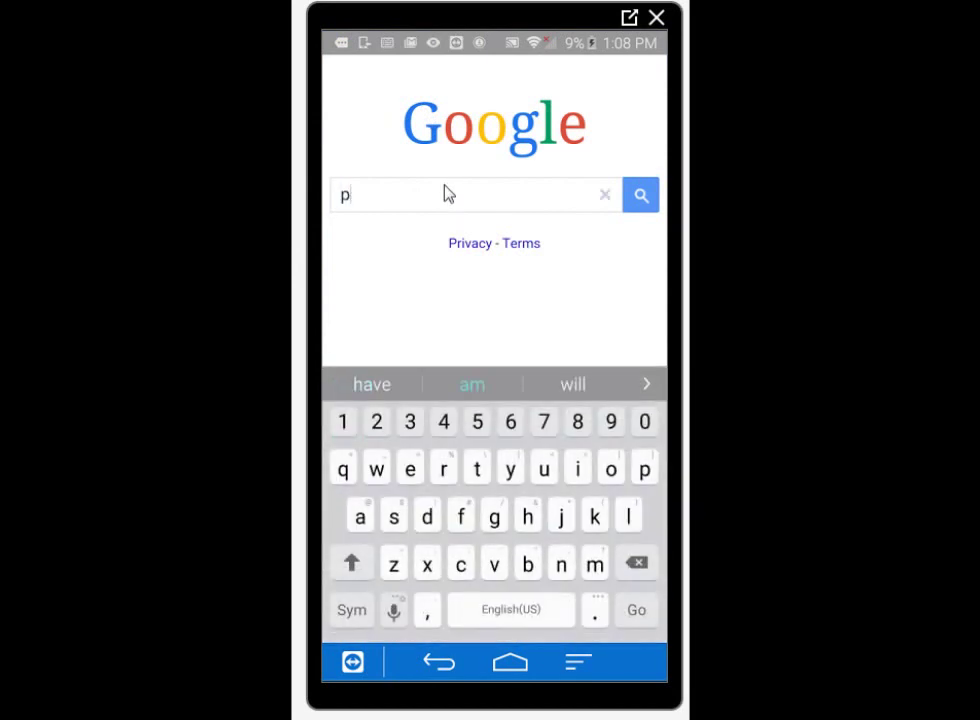
pyautogui.write('ing pong roct')
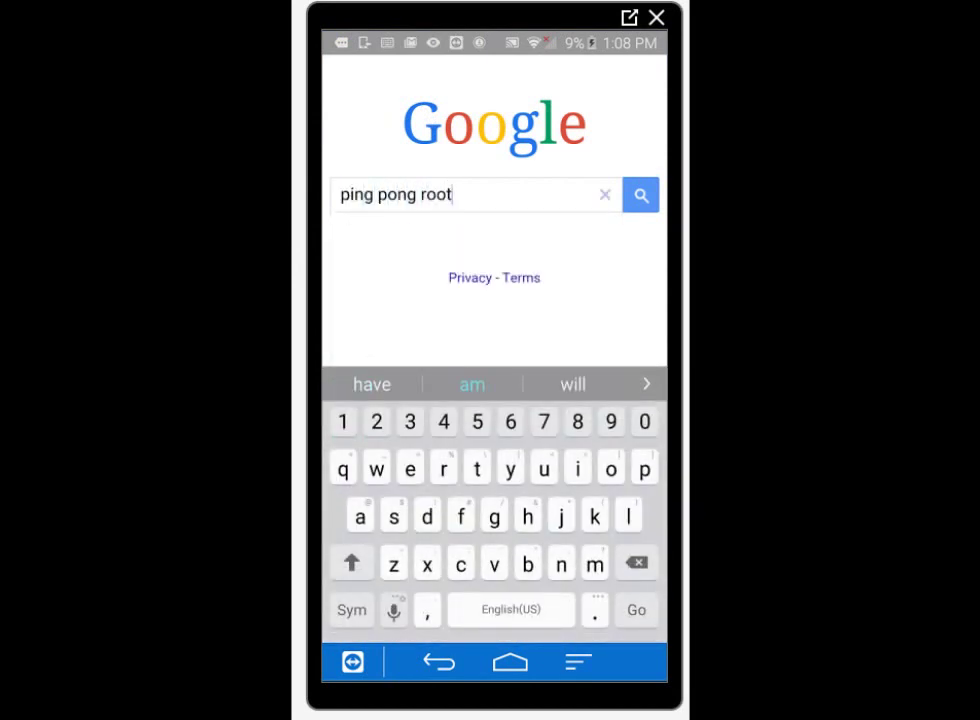
pyautogui.click(646, 198)
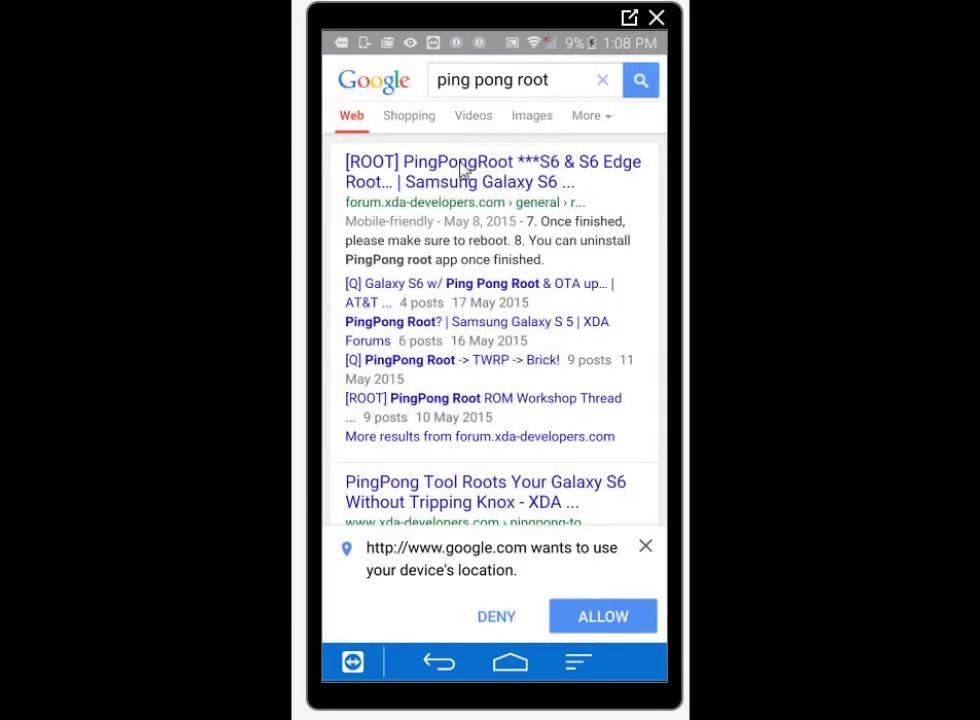
# - Open the XDA forum thread on PingPongRoot for the S6 and download the attached pingpongroot_beta6.apk
pyautogui.click(489, 167)
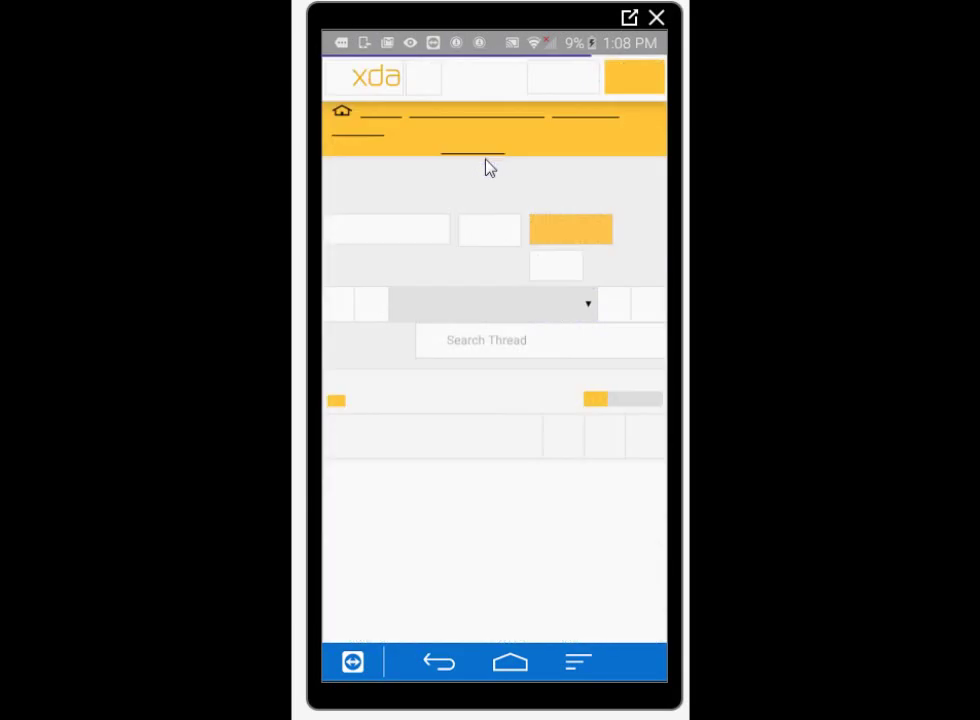
pyautogui.scroll(-5, 507, 597)
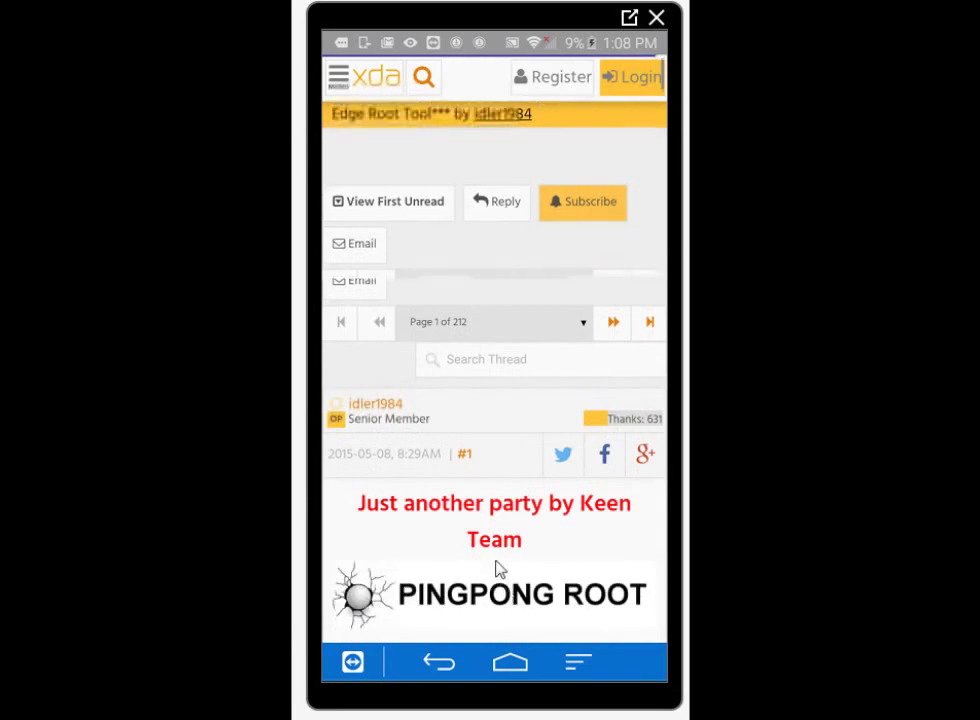
pyautogui.scroll(-5, 493, 537)
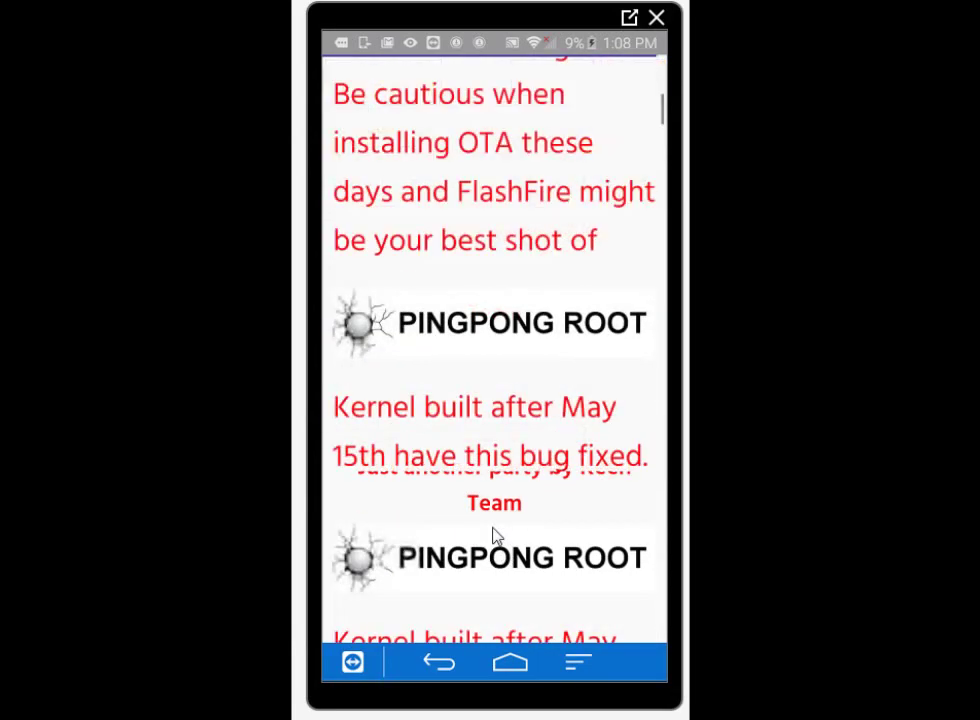
pyautogui.scroll(-10, 489, 533)
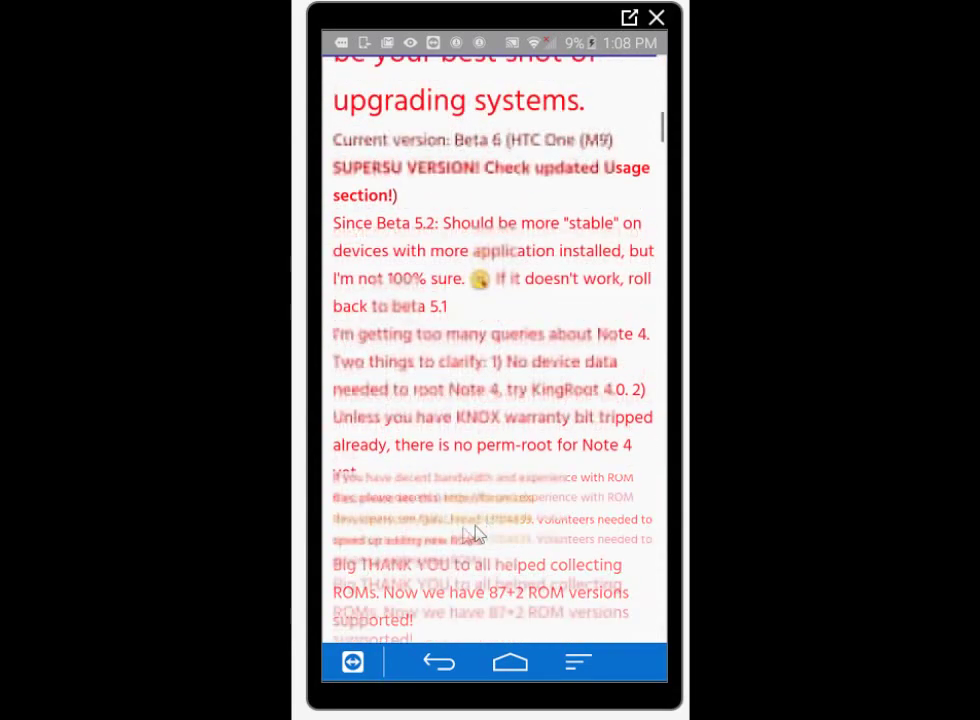
pyautogui.scroll(-10, 430, 478)
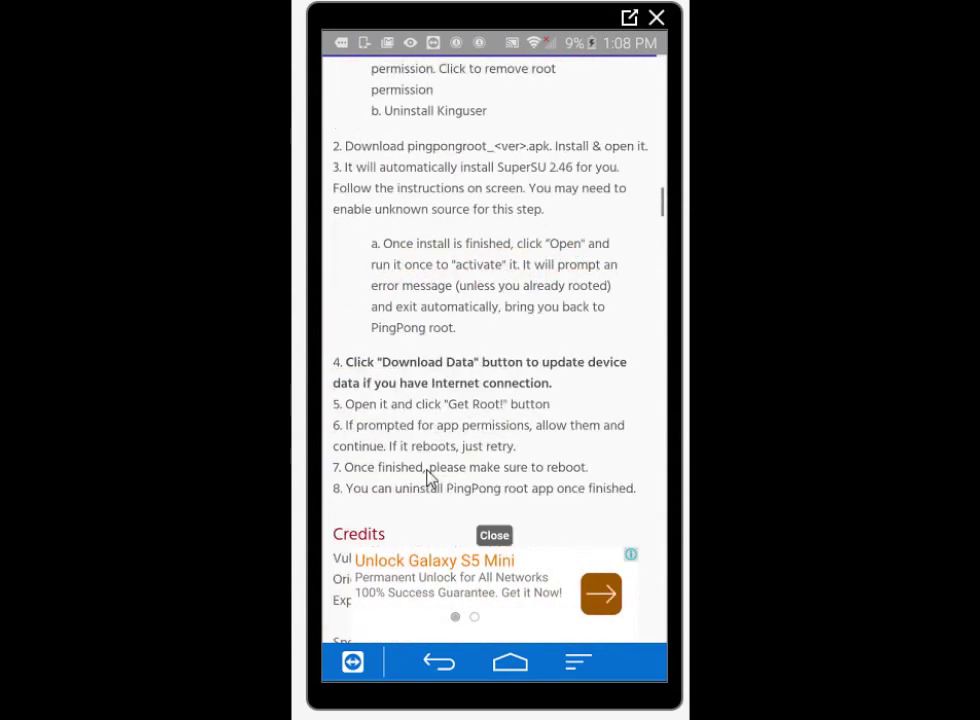
pyautogui.scroll(-5, 430, 478)
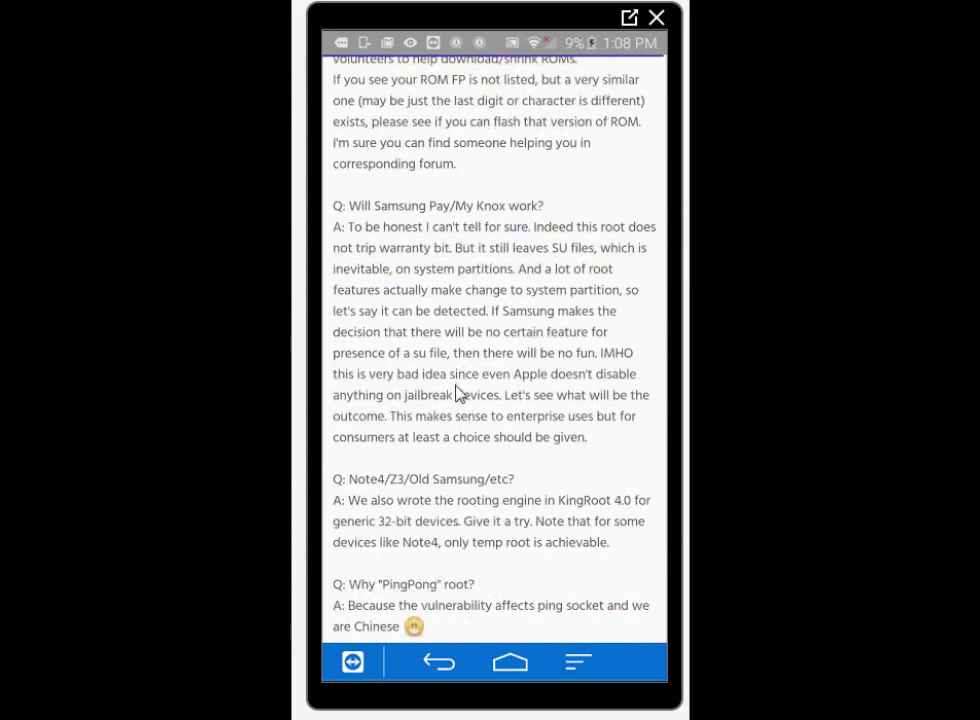
pyautogui.scroll(-10, 457, 393)
pyautogui.scroll(-5, 455, 392)
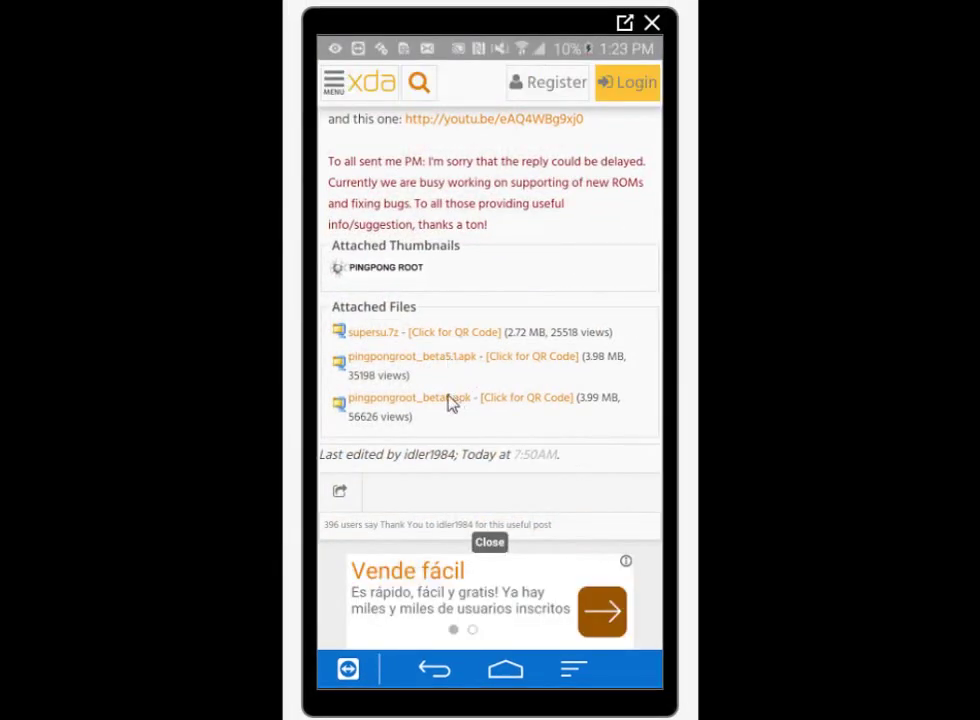
pyautogui.click(447, 398)
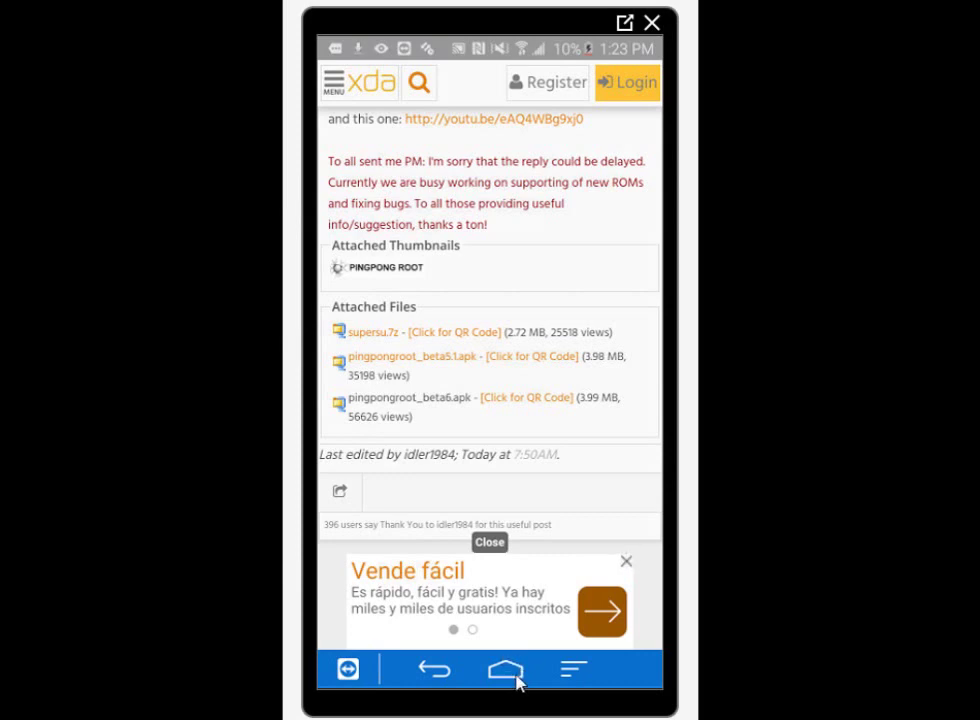
# - Check the phone's model number and Android version in the About device settings, and return to the home screen
pyautogui.click(510, 674)
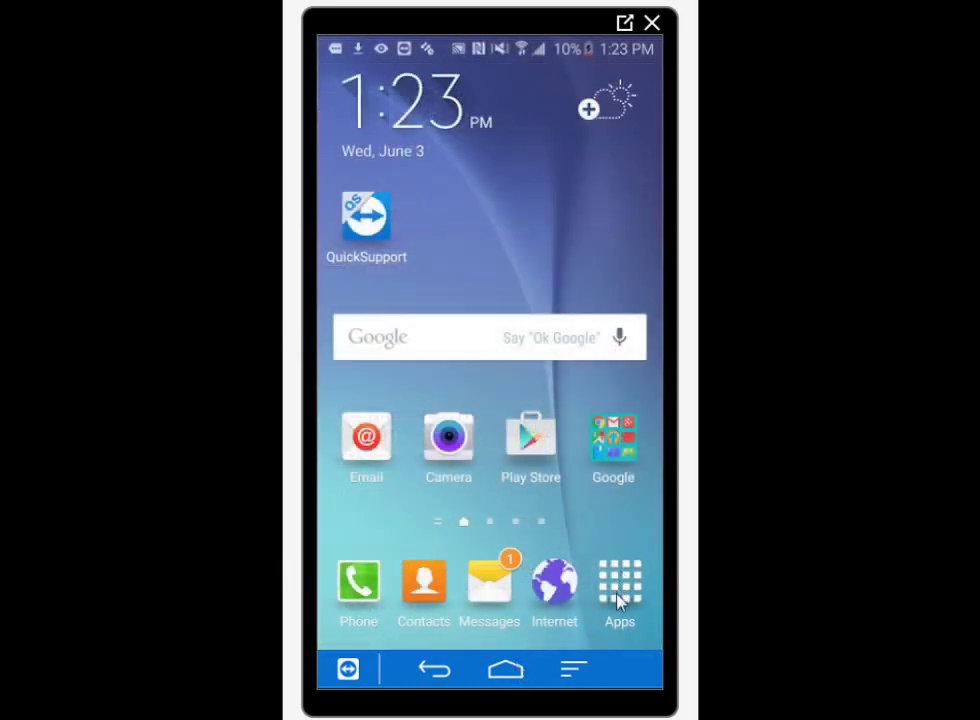
pyautogui.click(621, 603)
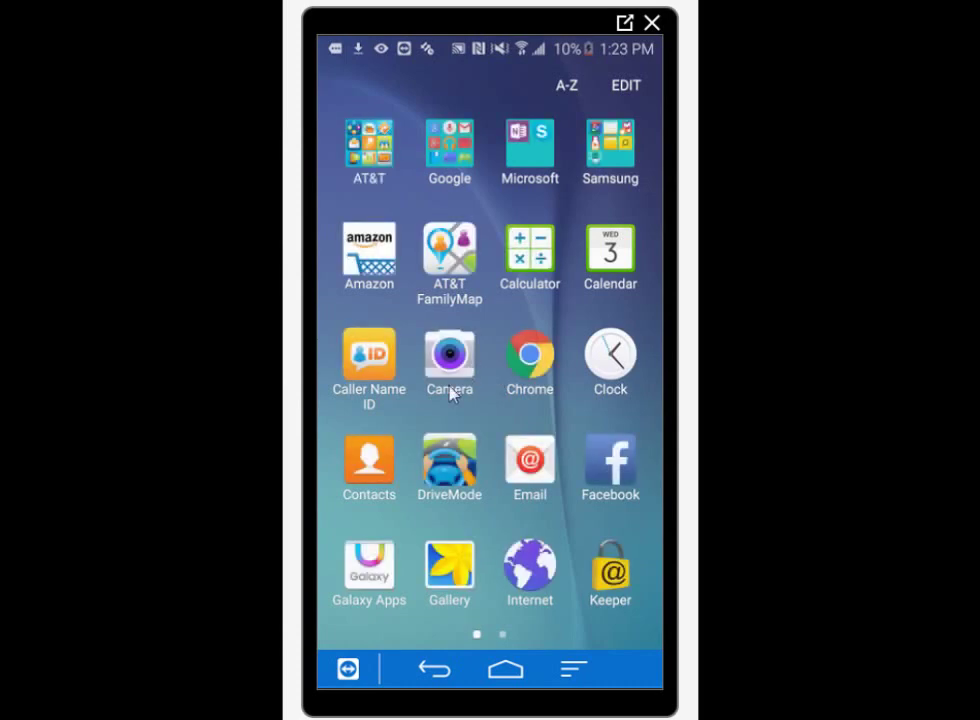
pyautogui.click(506, 634)
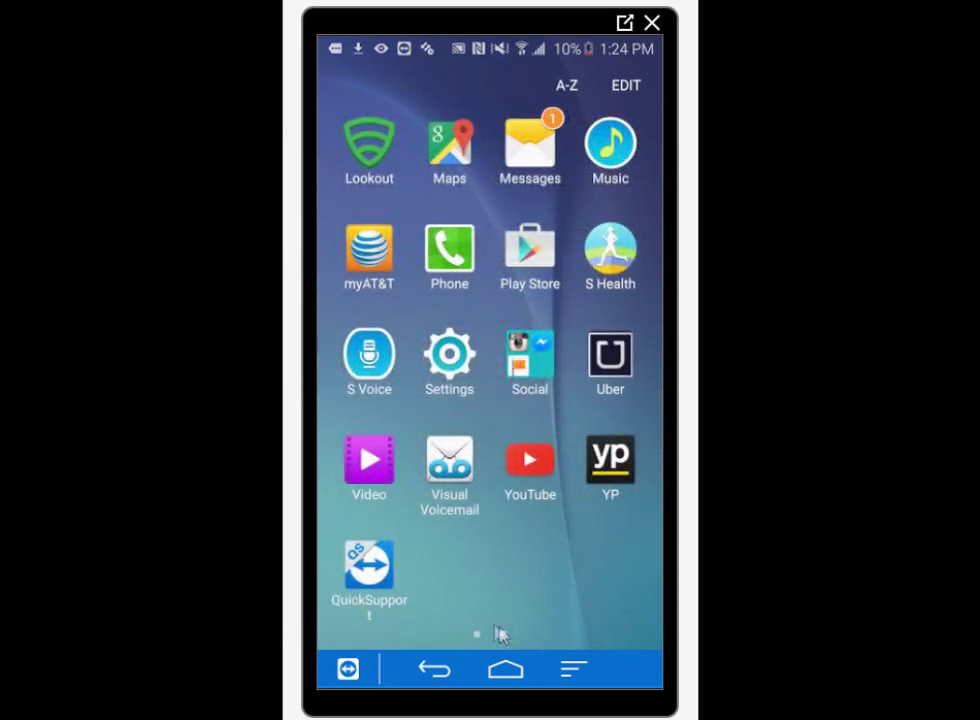
pyautogui.click(459, 368)
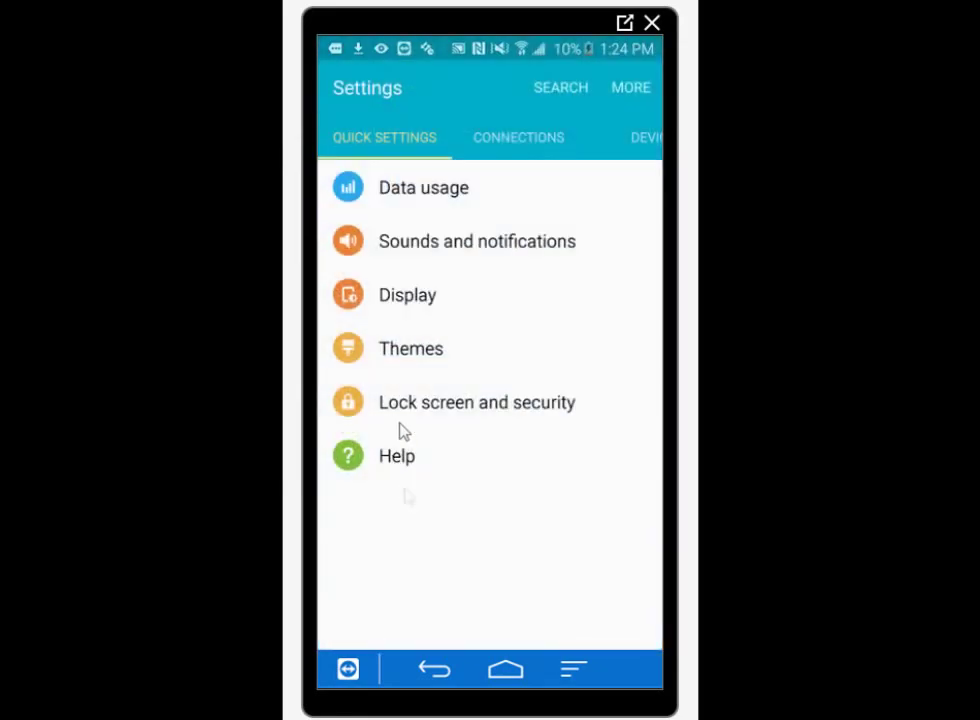
pyautogui.click(647, 152)
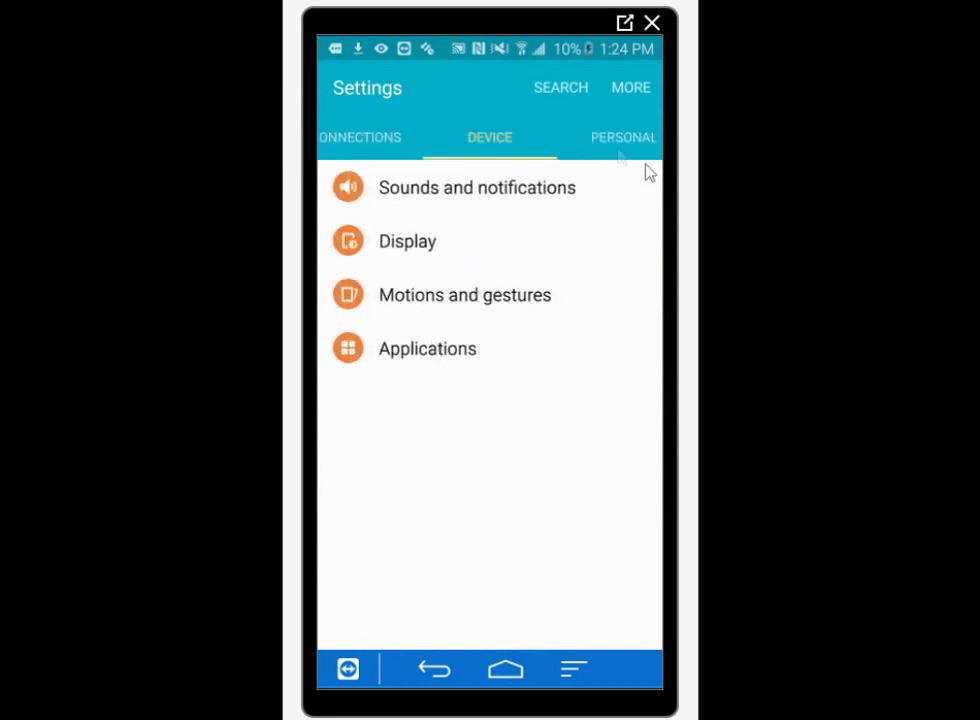
pyautogui.click(620, 150)
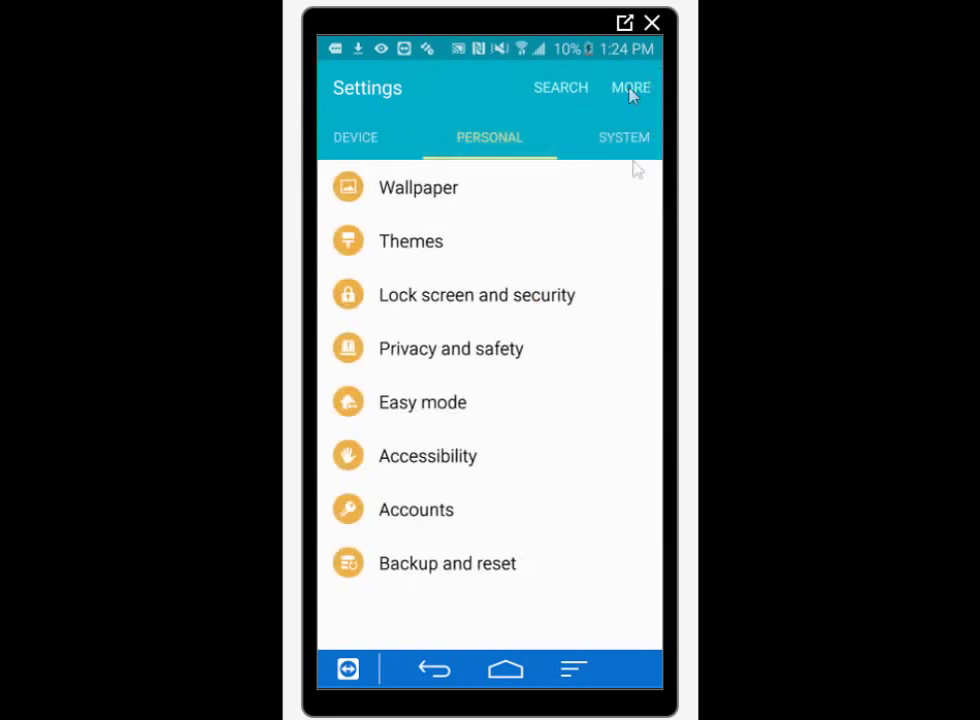
pyautogui.click(620, 143)
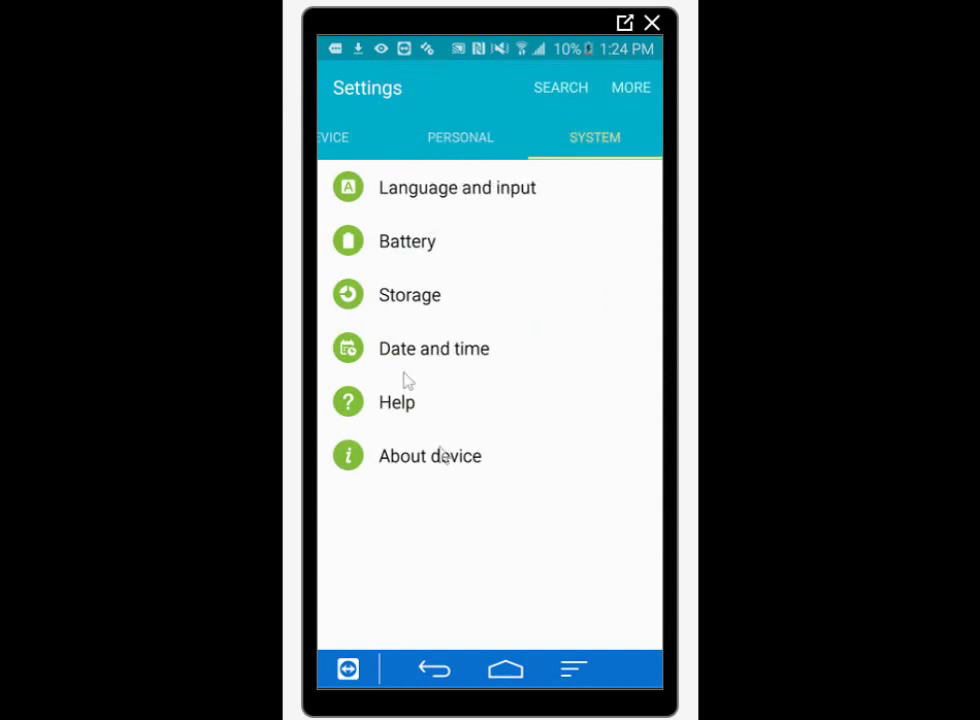
pyautogui.click(443, 457)
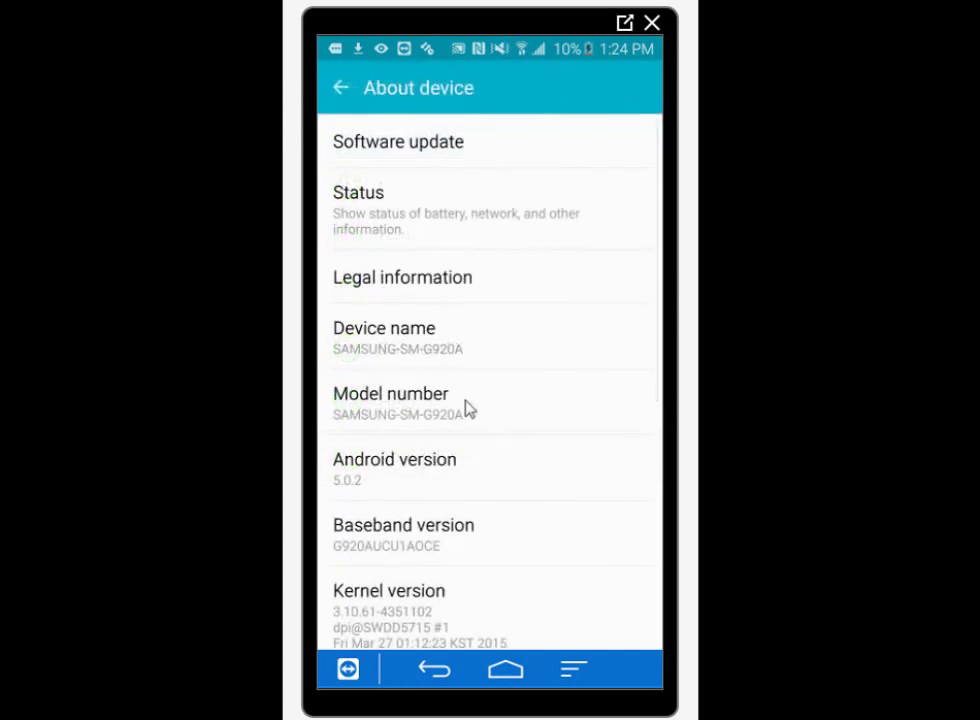
pyautogui.click(495, 671)
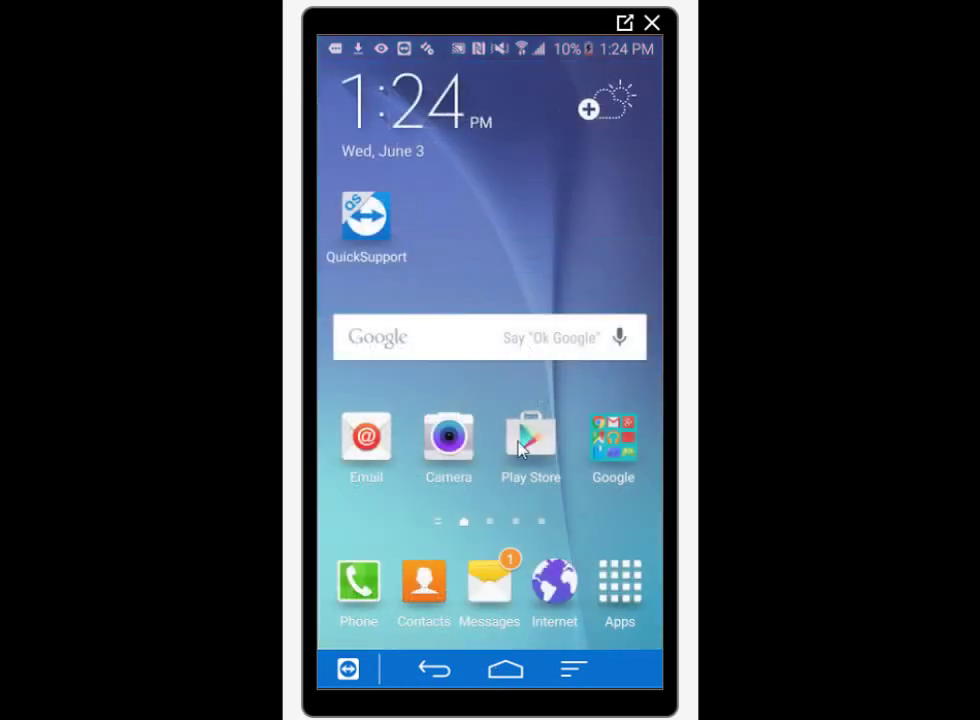
# - Open the download history in the My Files app from the Samsung app folder
pyautogui.click(621, 590)
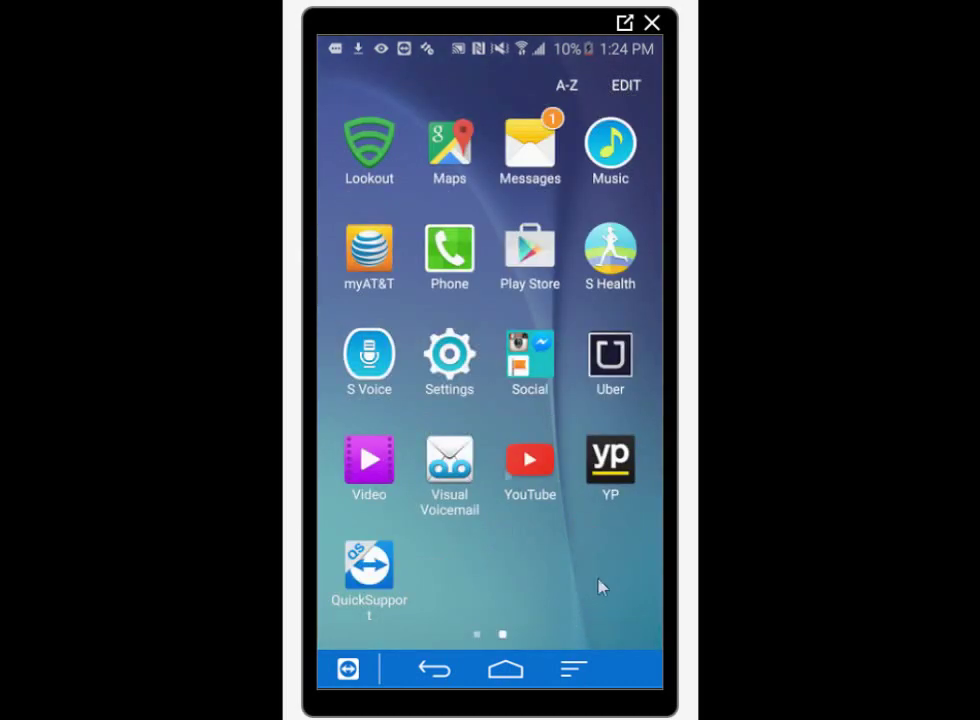
pyautogui.click(478, 635)
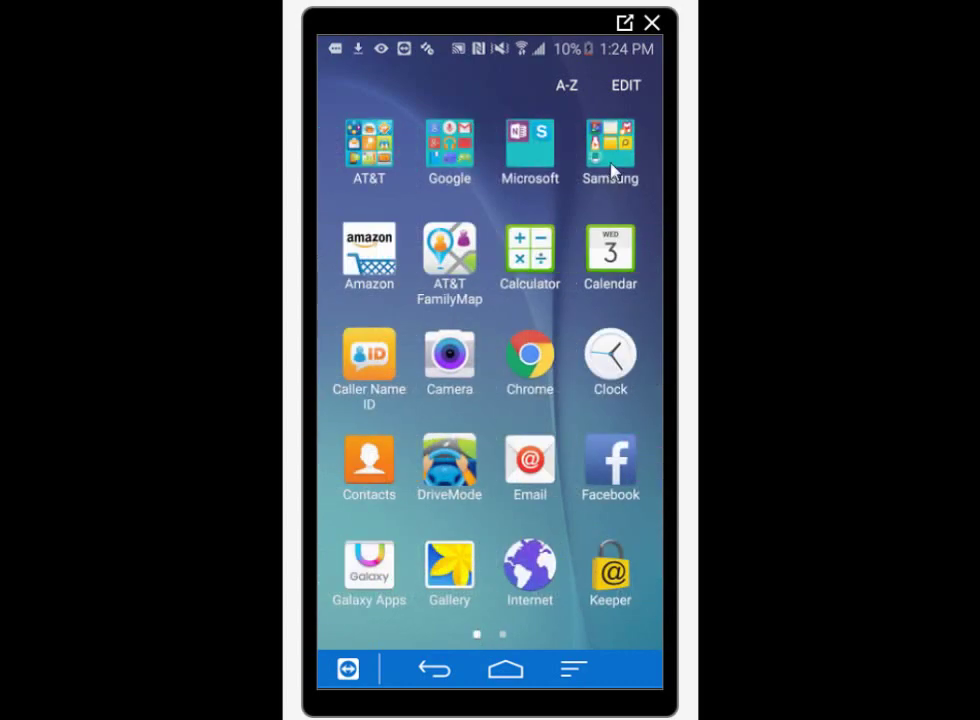
pyautogui.click(612, 172)
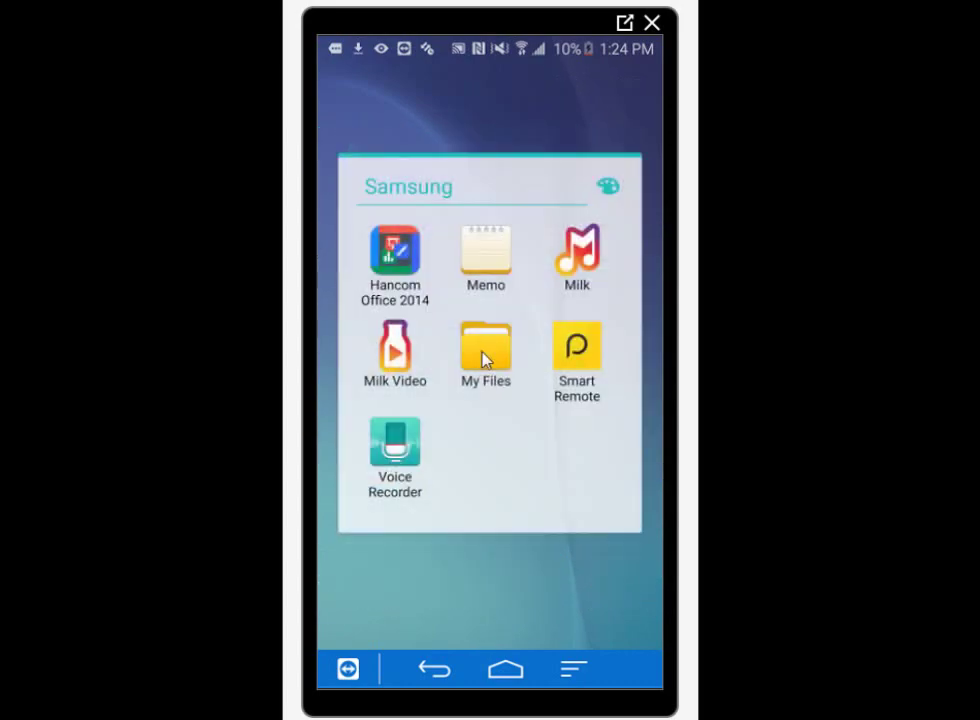
pyautogui.click(484, 358)
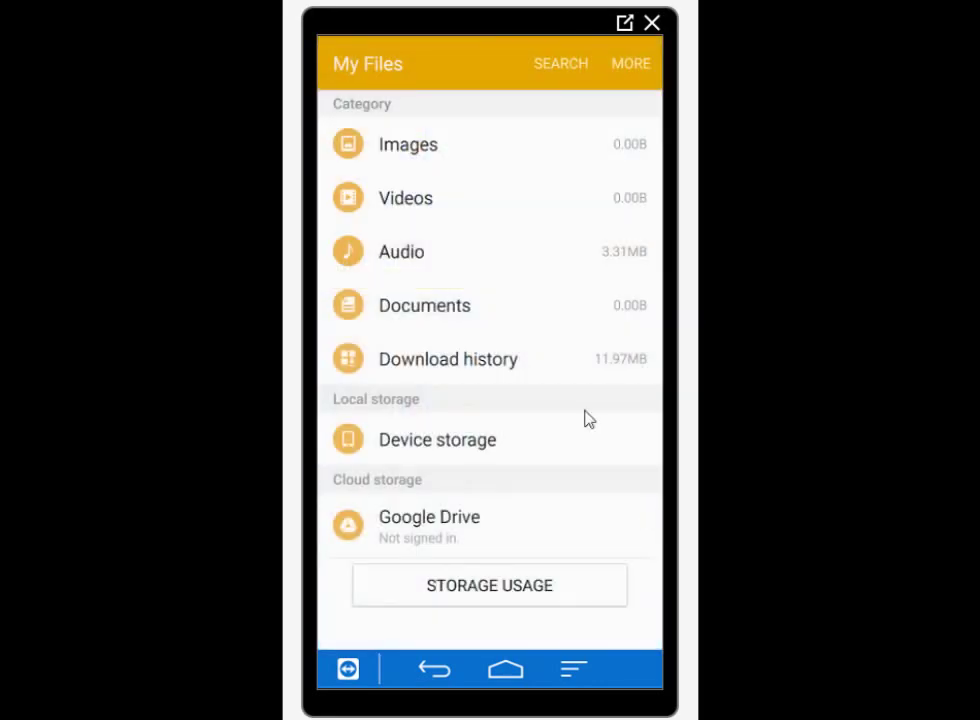
pyautogui.click(446, 368)
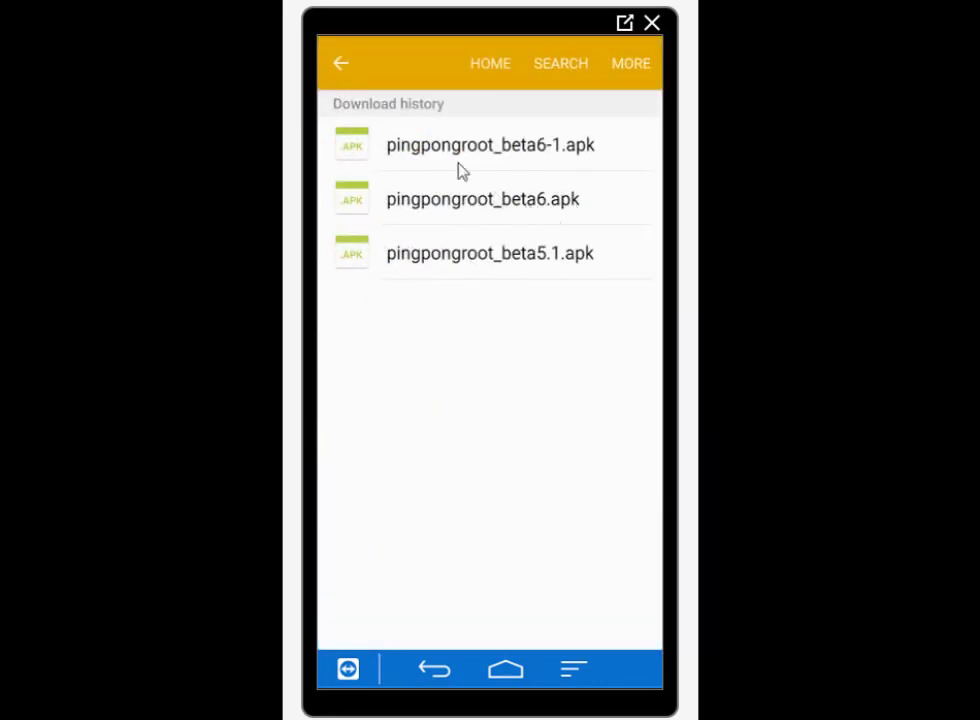
# - Start installing pingpongroot_beta6-1.apk and allow unknown sources for this installation only
pyautogui.click(446, 161)
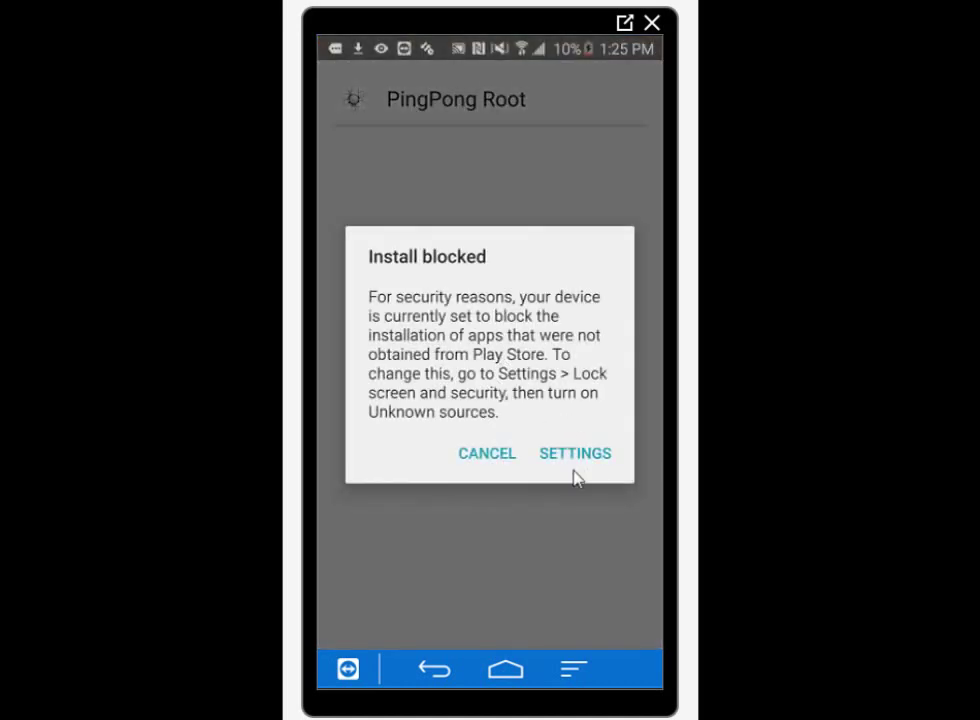
pyautogui.click(565, 458)
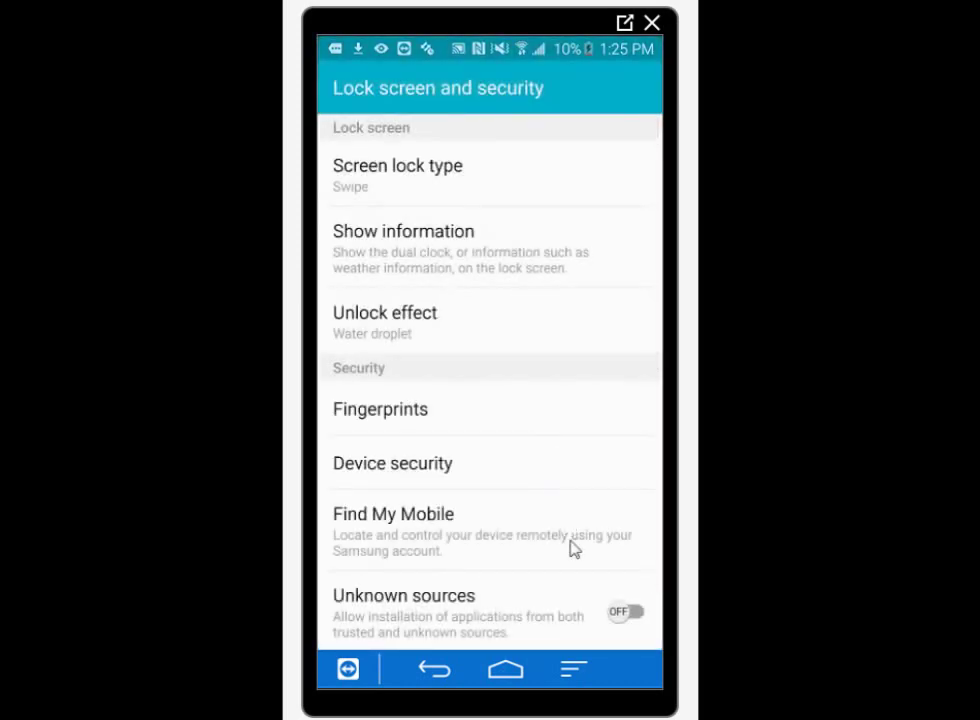
pyautogui.click(633, 610)
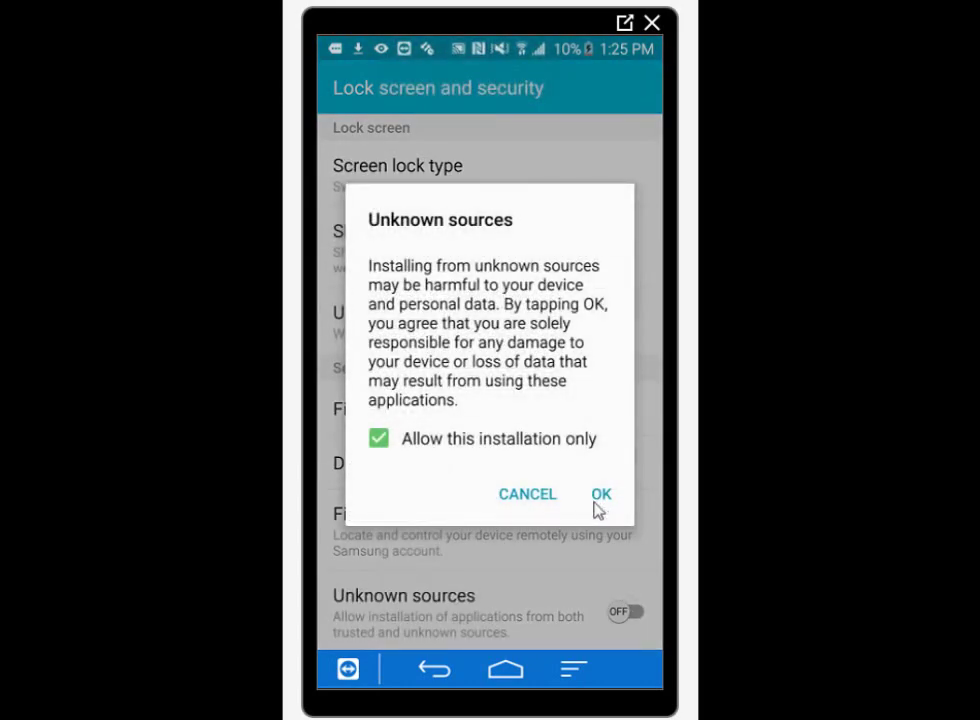
pyautogui.click(598, 499)
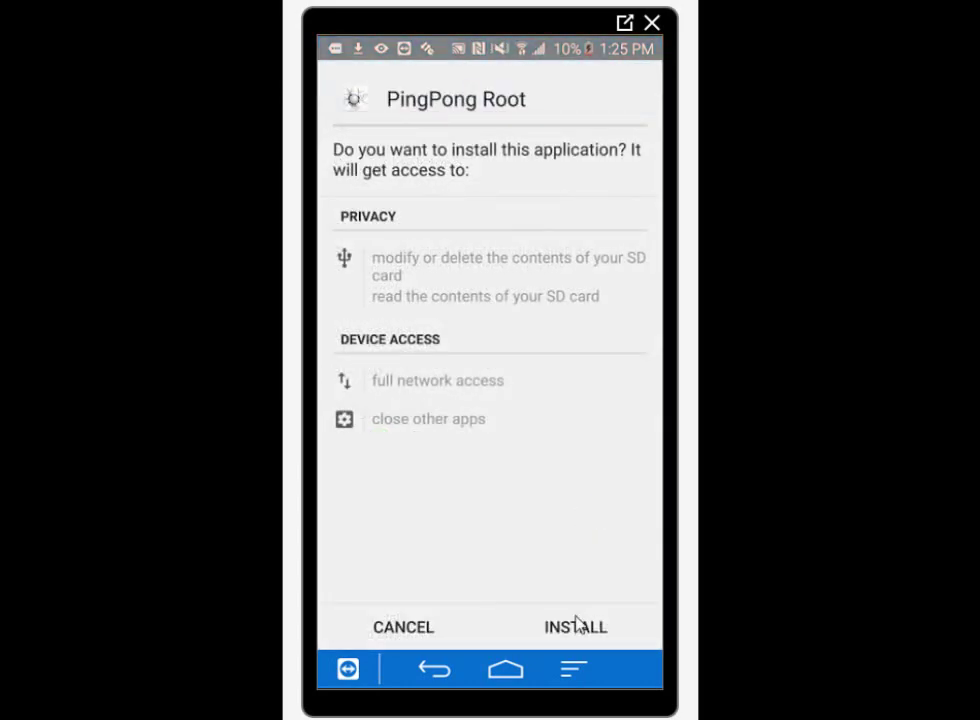
# - Install PingPong Root anyway, accepting the security warning, and launch the app
pyautogui.click(577, 624)
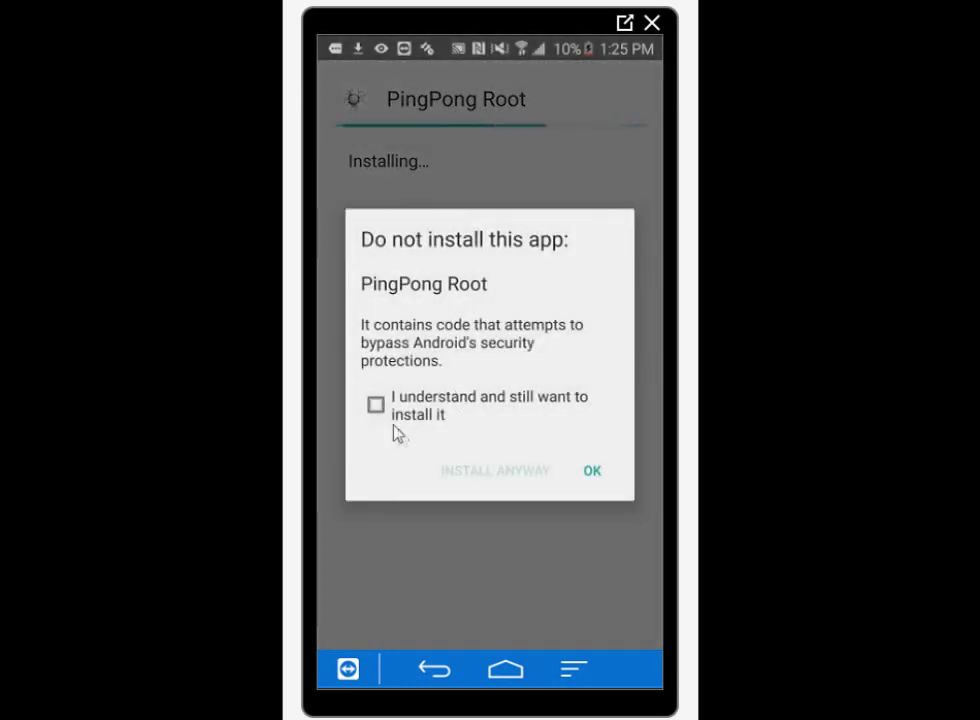
pyautogui.click(377, 406)
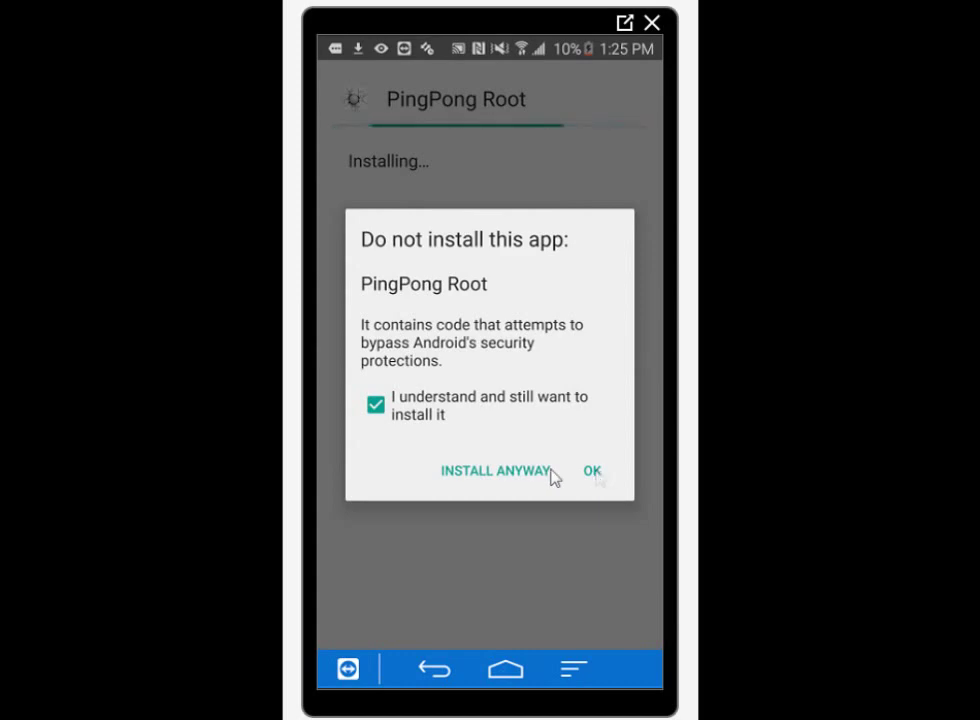
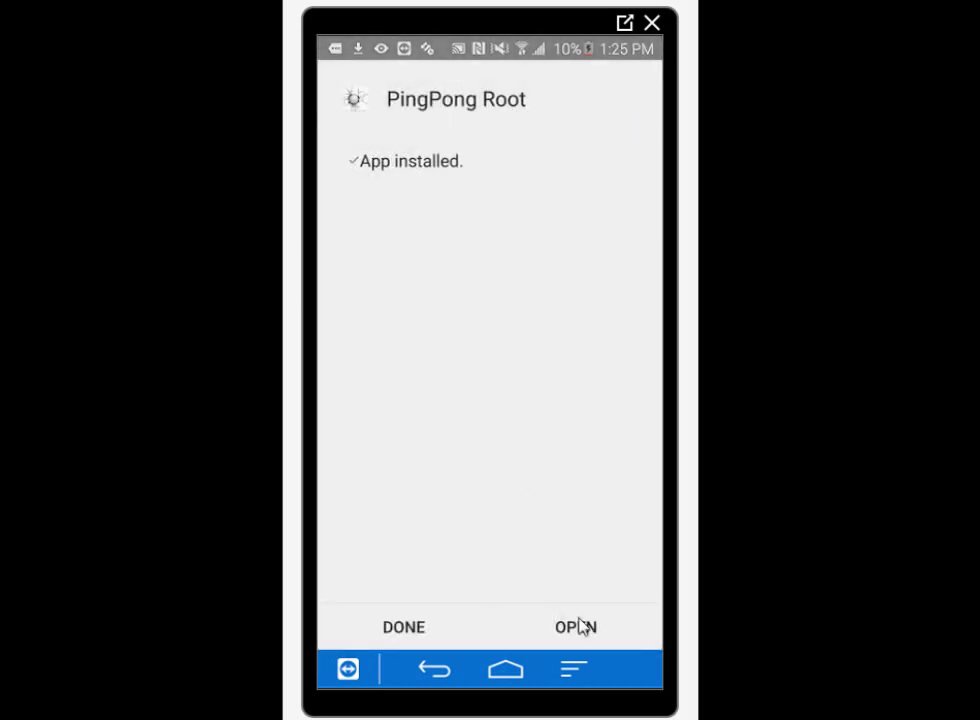
pyautogui.click(578, 626)
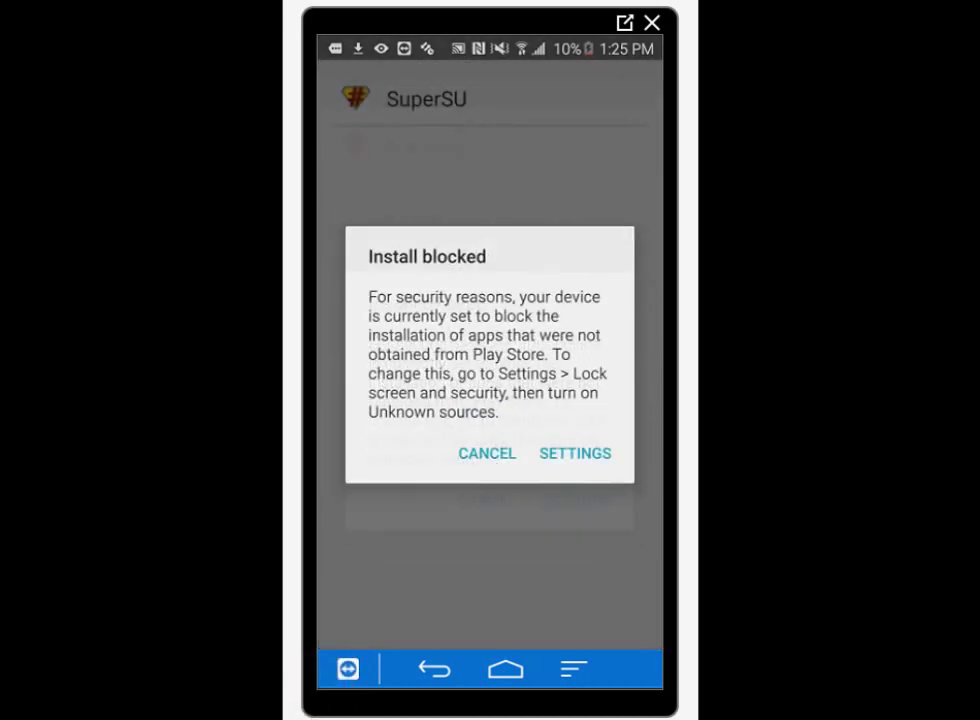
# - Allow installation from unknown sources in the lock screen and security settings, and install SuperSU
pyautogui.click(550, 460)
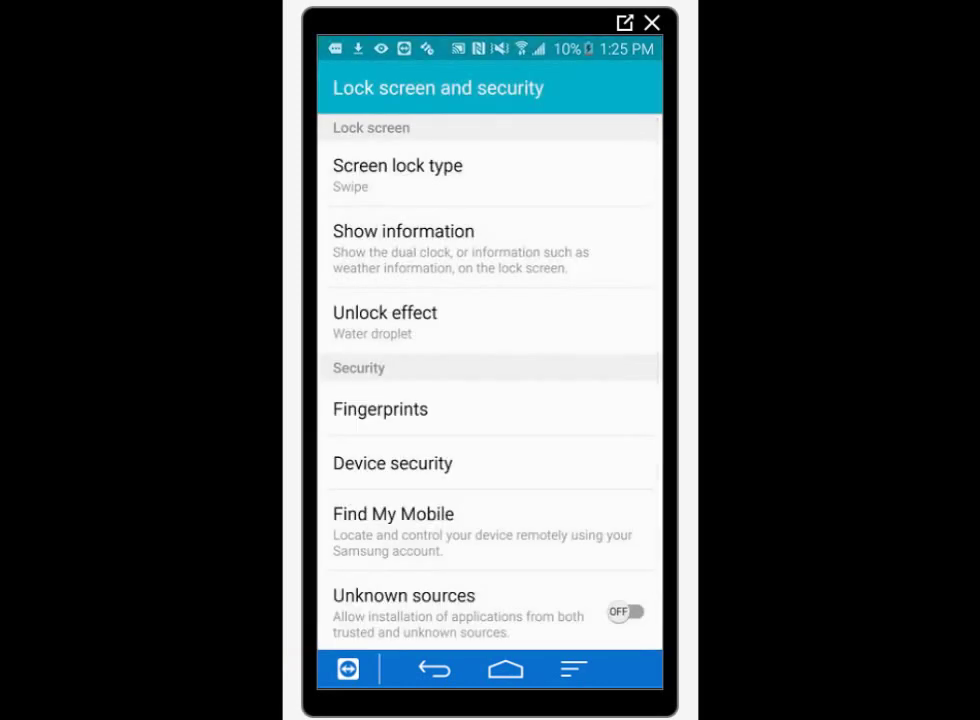
pyautogui.click(620, 611)
pyautogui.click(601, 496)
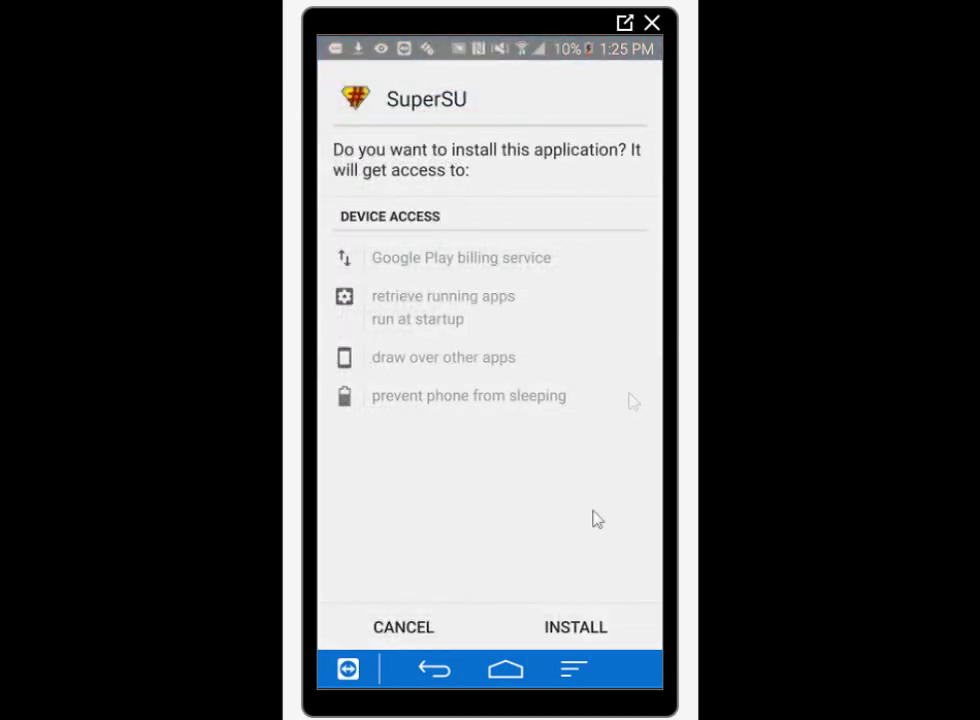
pyautogui.click(586, 622)
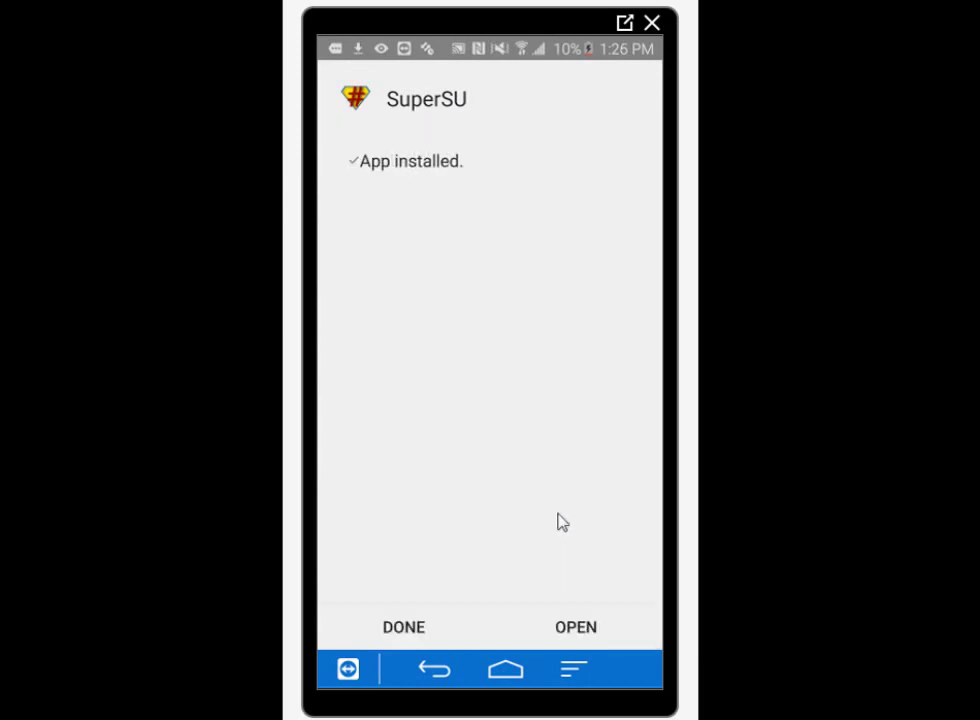
# - Return to the home screen and launch PingPong Root from the second page of the app list
pyautogui.click(506, 668)
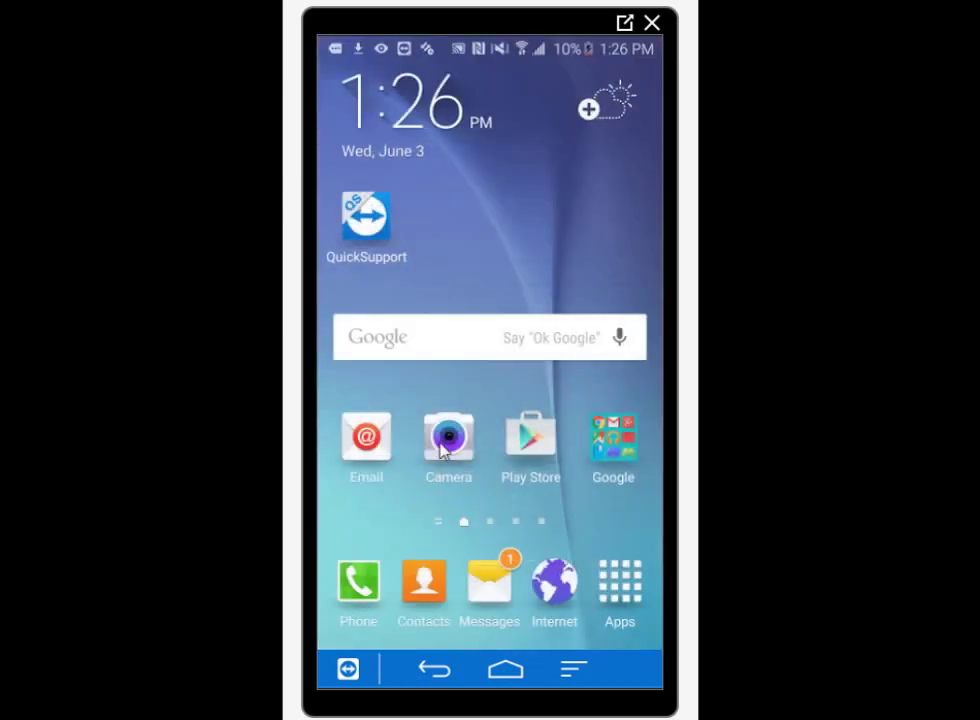
pyautogui.click(625, 590)
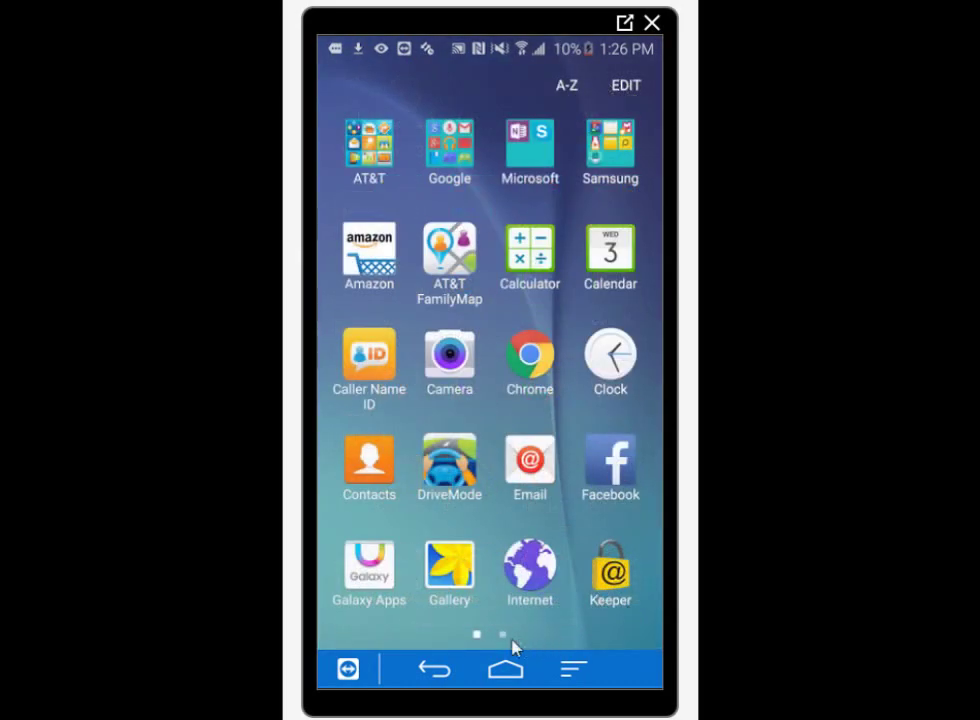
pyautogui.click(504, 637)
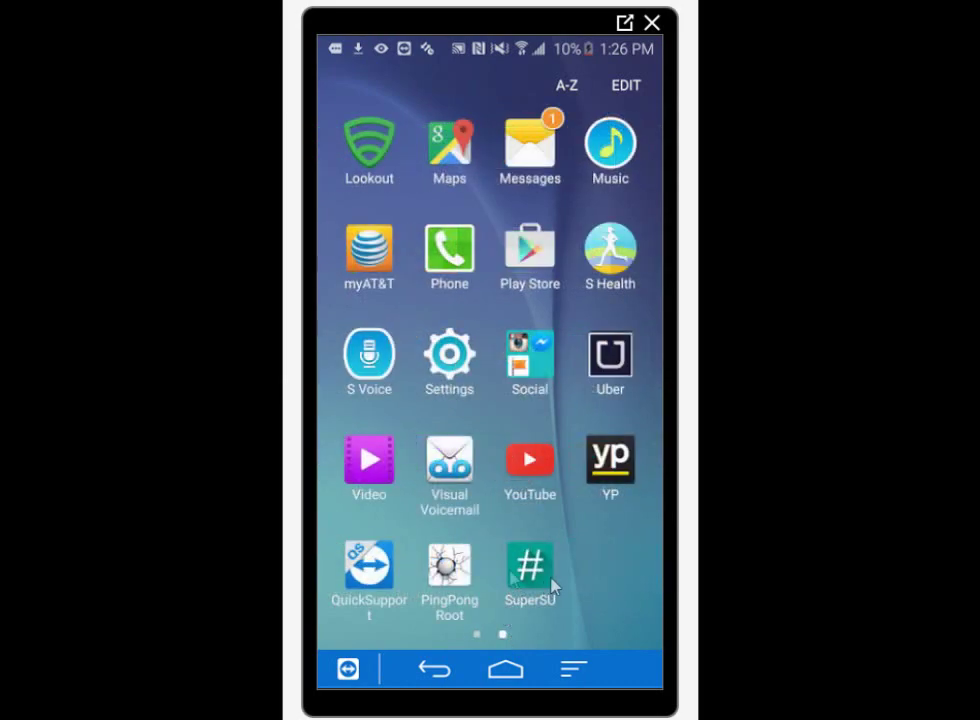
pyautogui.click(455, 566)
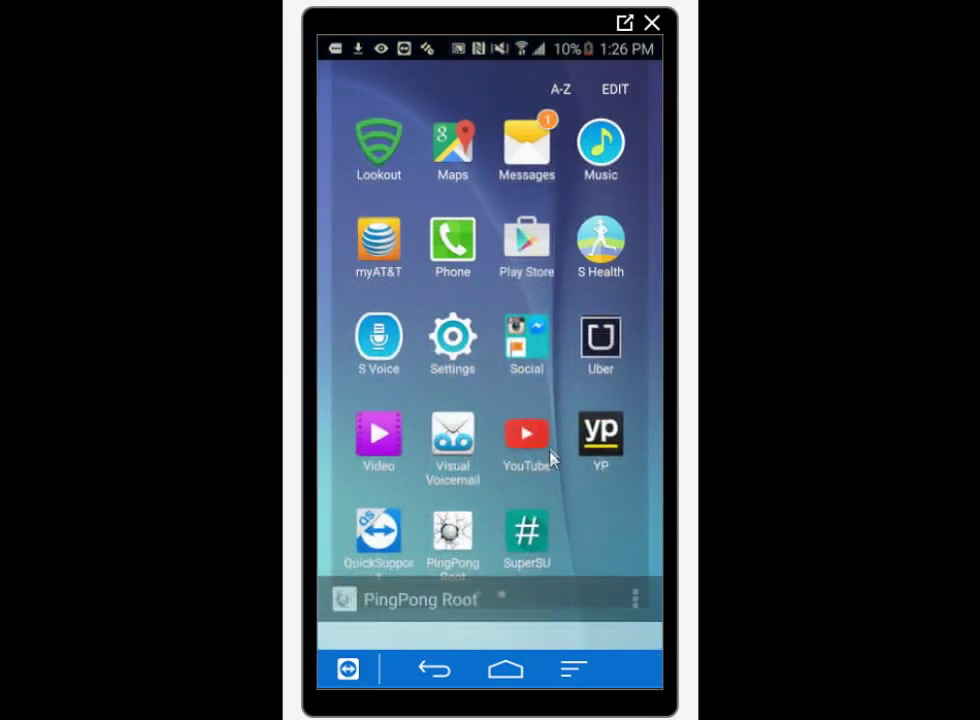
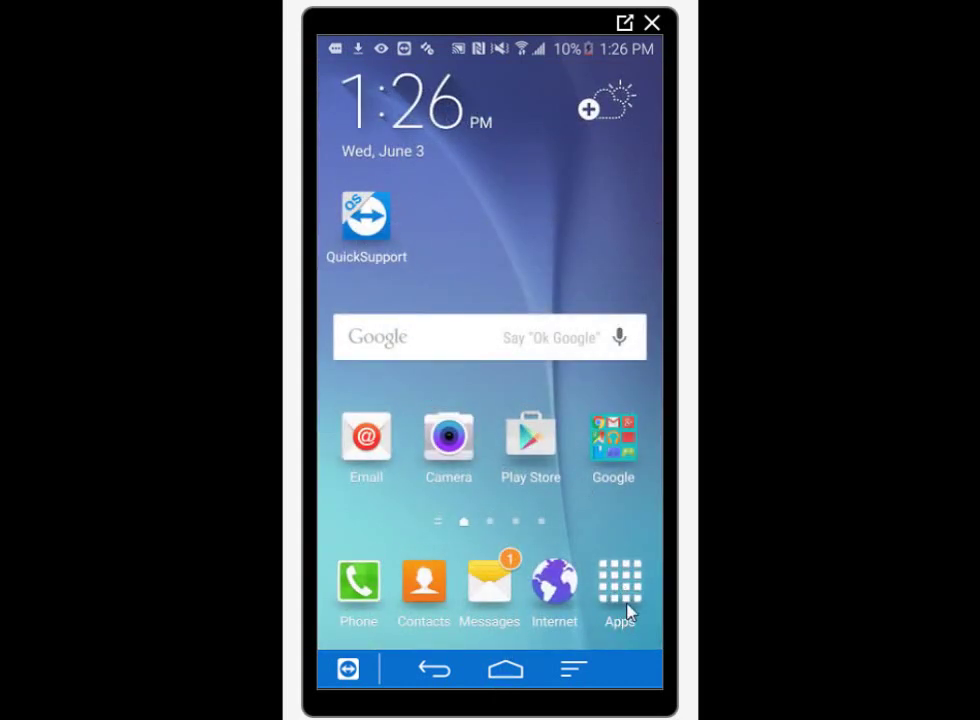
# - Open the SuperSU app from the app list
pyautogui.click(628, 613)
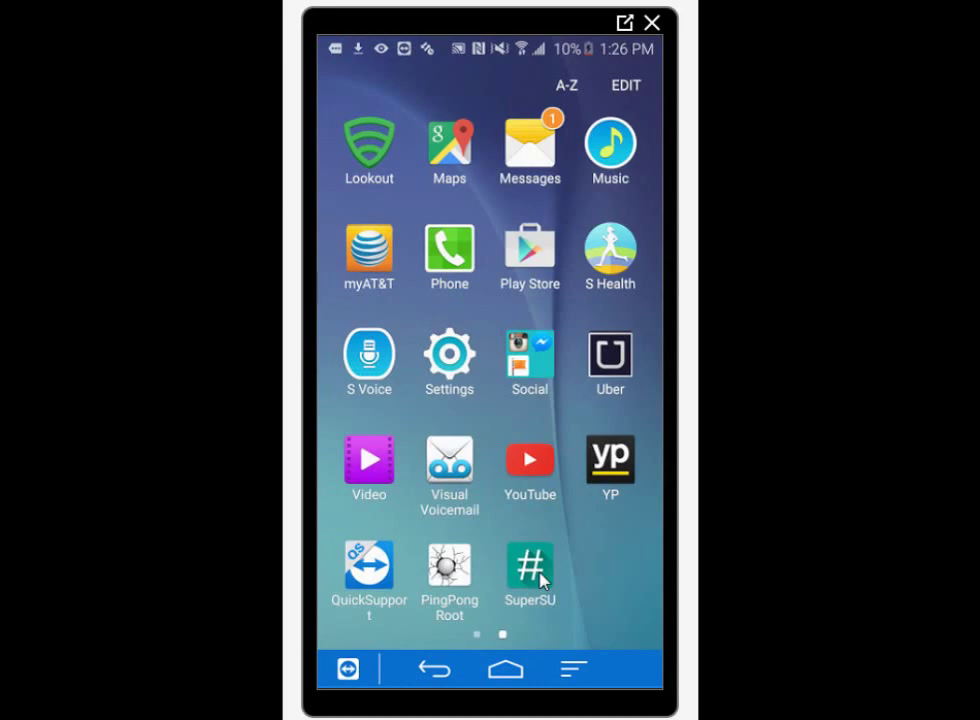
pyautogui.click(545, 588)
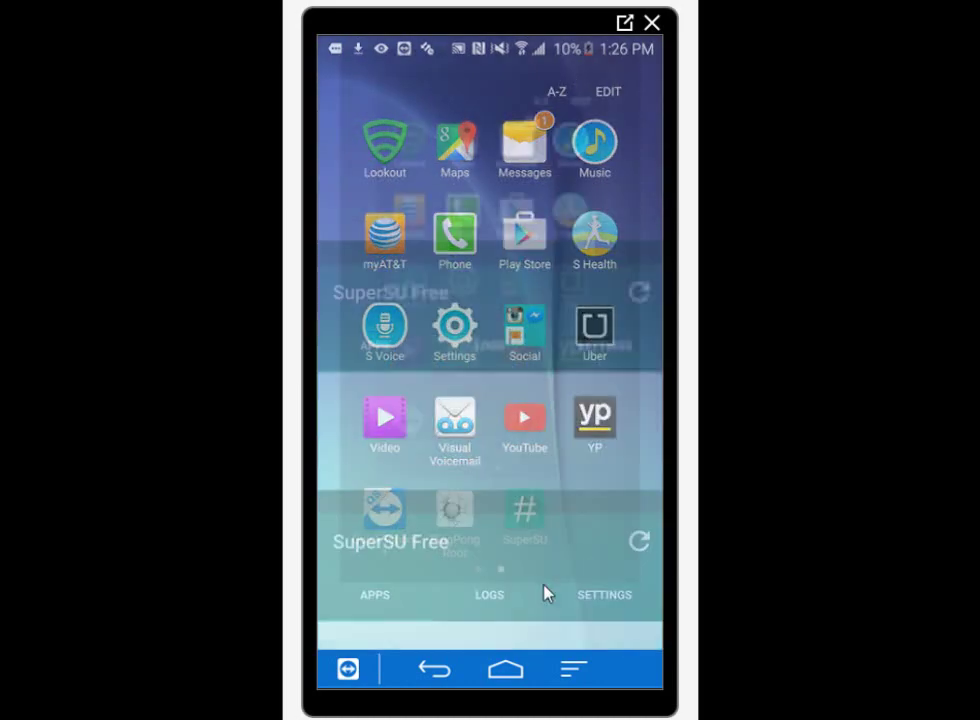